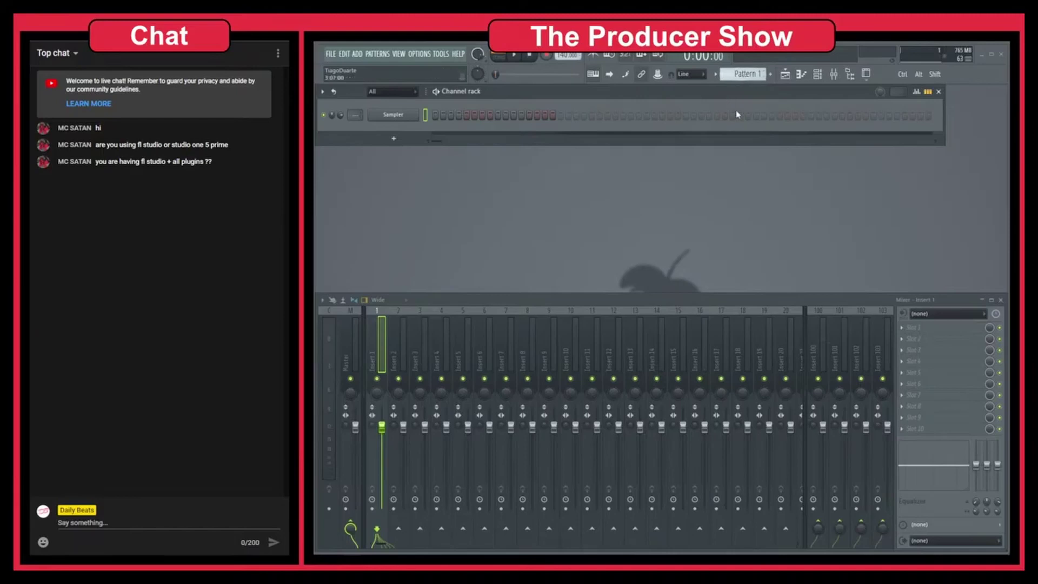
In the Sampler's piano roll, draw a C3–D#3–G3 chord stretched to fill bar 1.
right_click(394, 115)
click(432, 114)
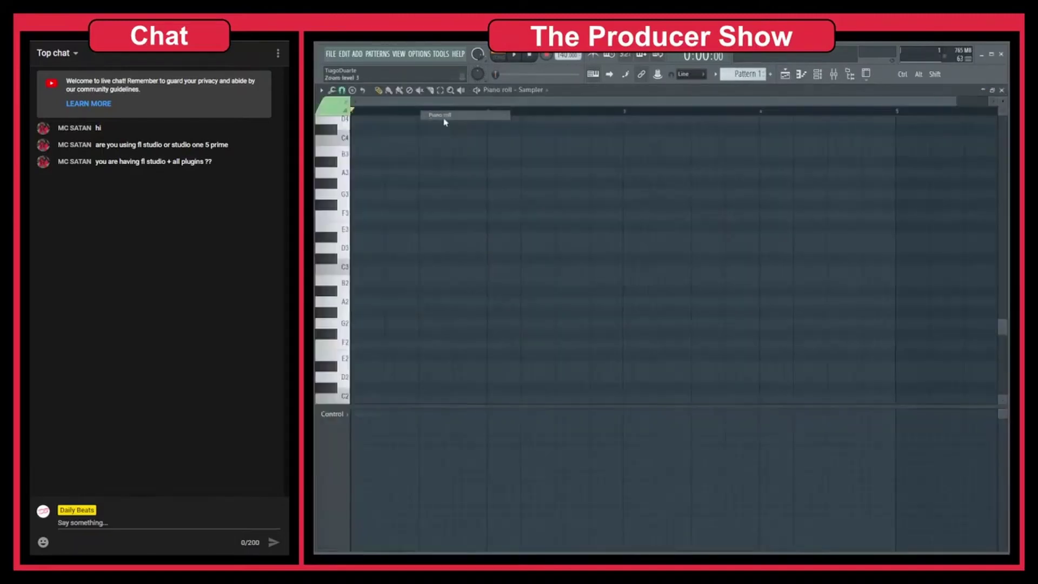
click(354, 269)
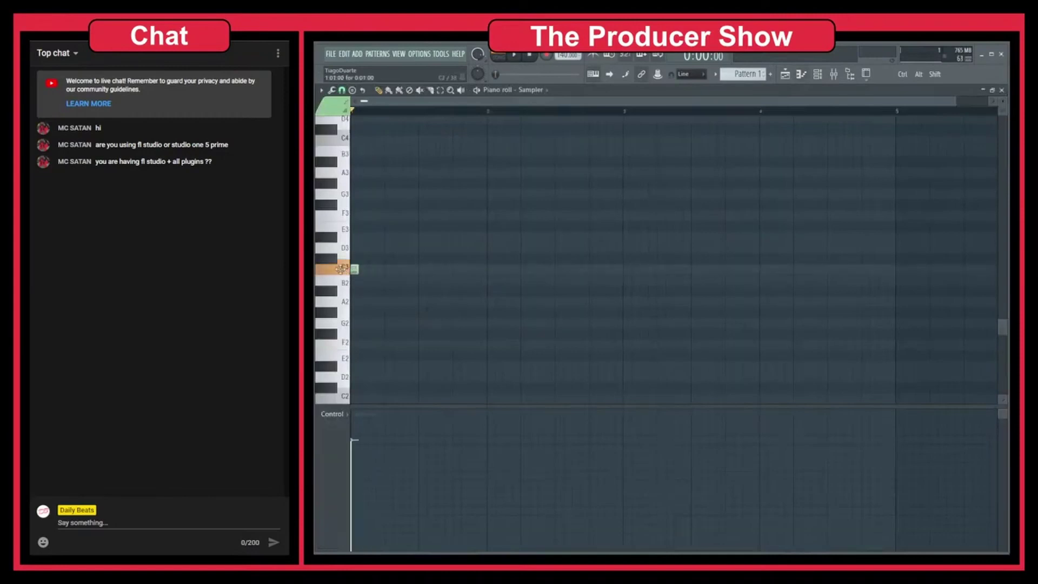
click(355, 237)
click(354, 193)
drag(389, 178, 351, 307)
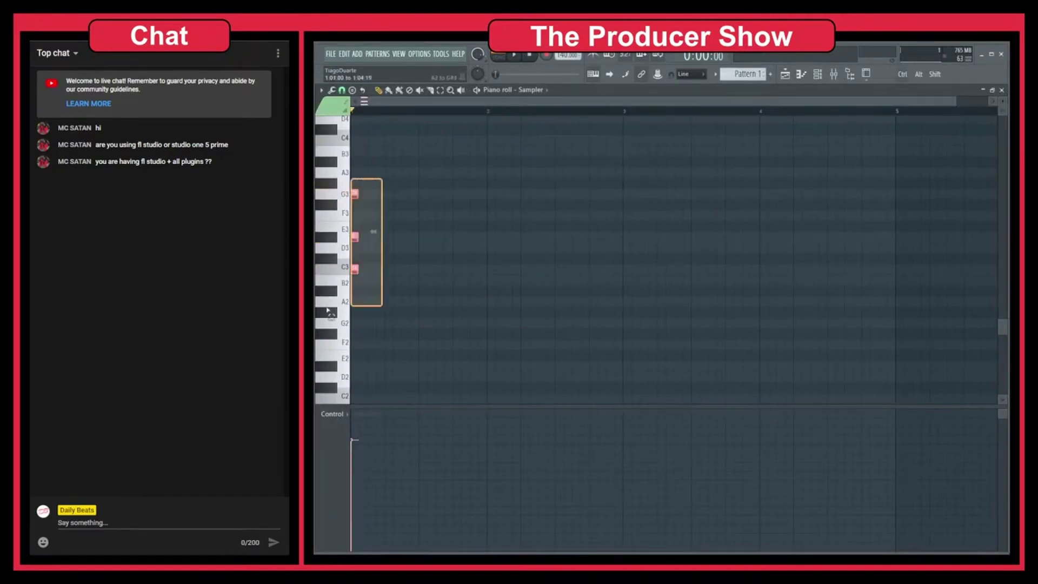
drag(358, 237, 489, 244)
click(605, 264)
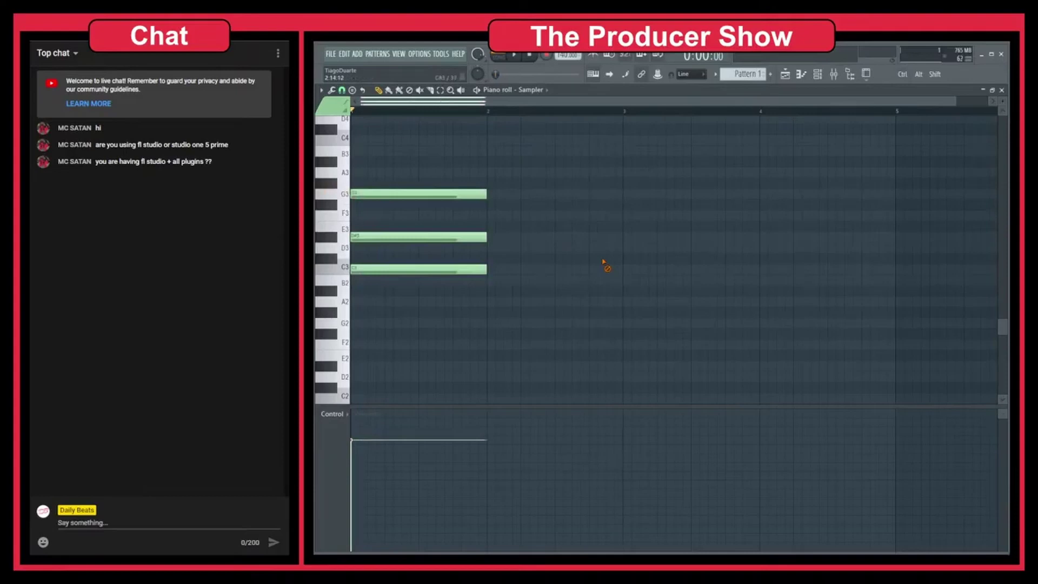
Copy the chord into bar 2, three semitones higher, as D#3–G3–A#3.
drag(536, 167, 345, 336)
drag(378, 234, 518, 193)
click(519, 203)
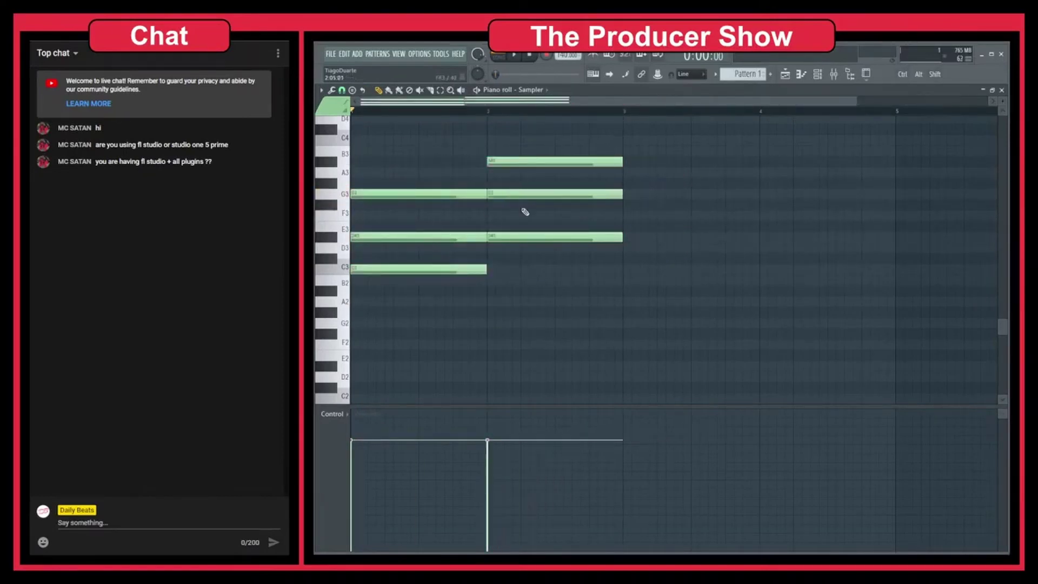
drag(630, 169, 454, 274)
click(653, 341)
Close the Sampler's piano roll and add Addictive Keys as a new channel.
click(1002, 90)
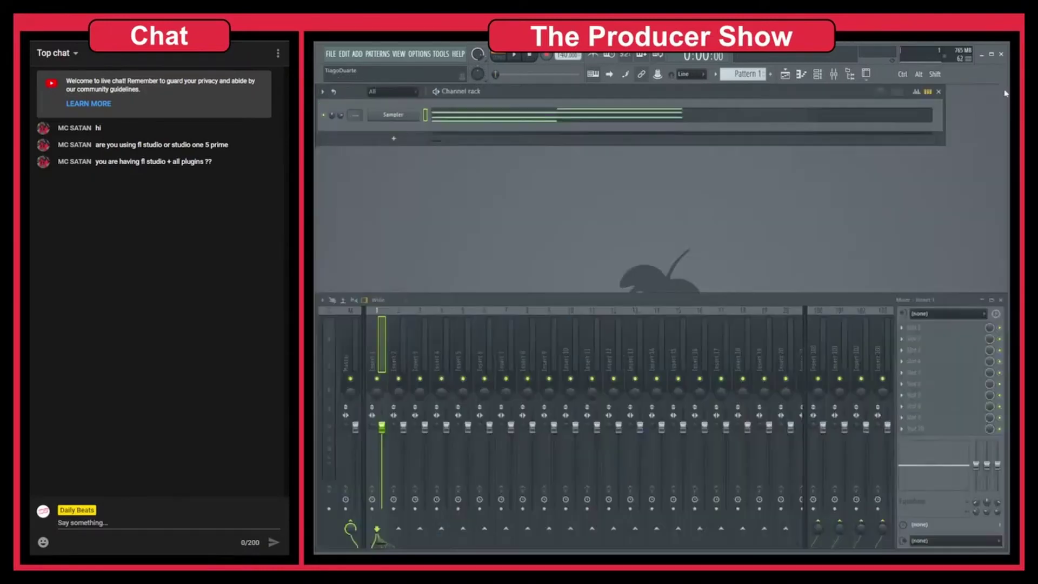
click(394, 139)
mouse_move(417, 163)
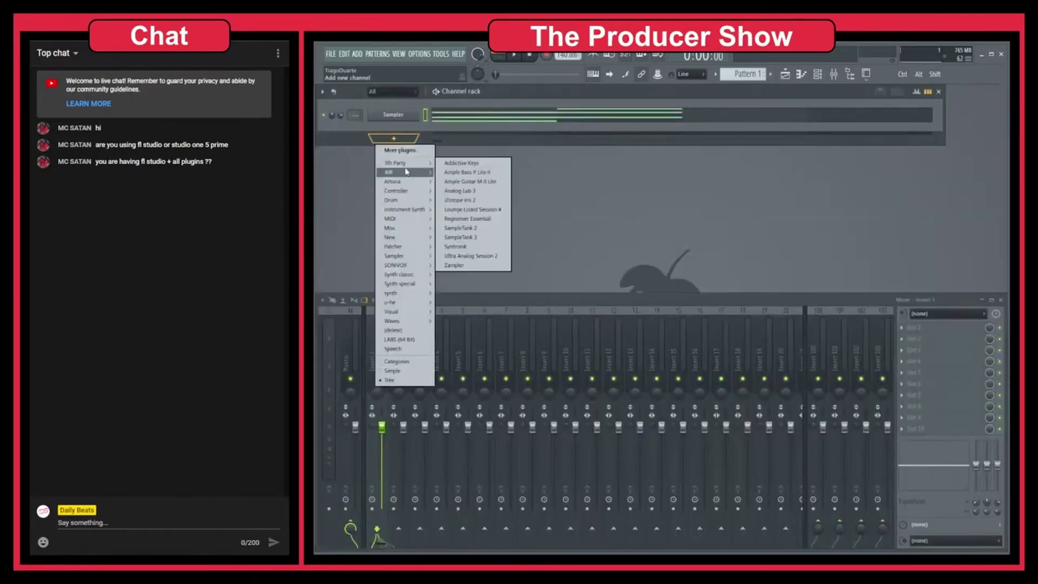
click(457, 163)
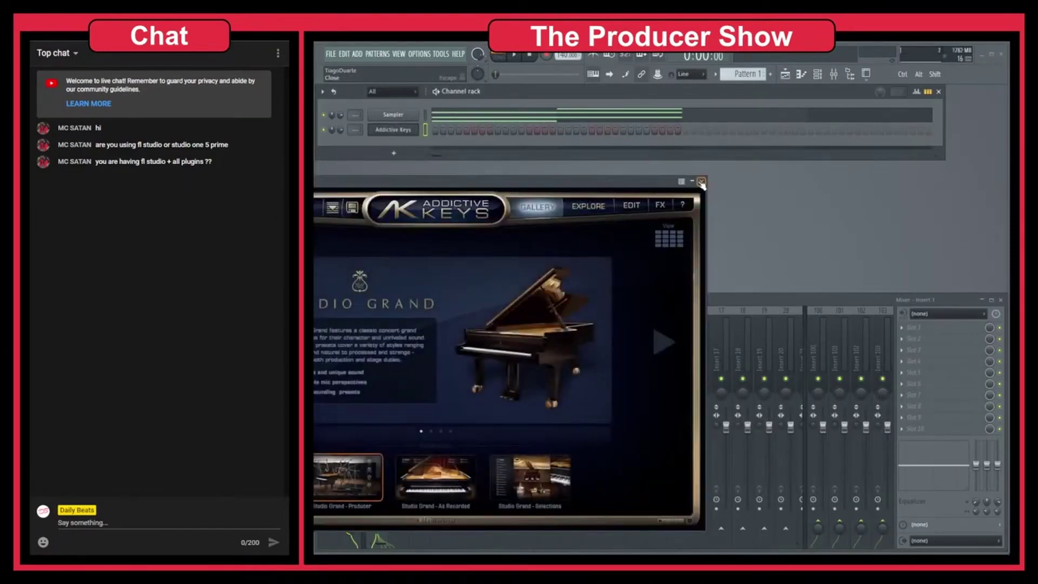
Close the Addictive Keys plugin window and open the channel's piano roll.
click(702, 181)
right_click(405, 130)
click(427, 131)
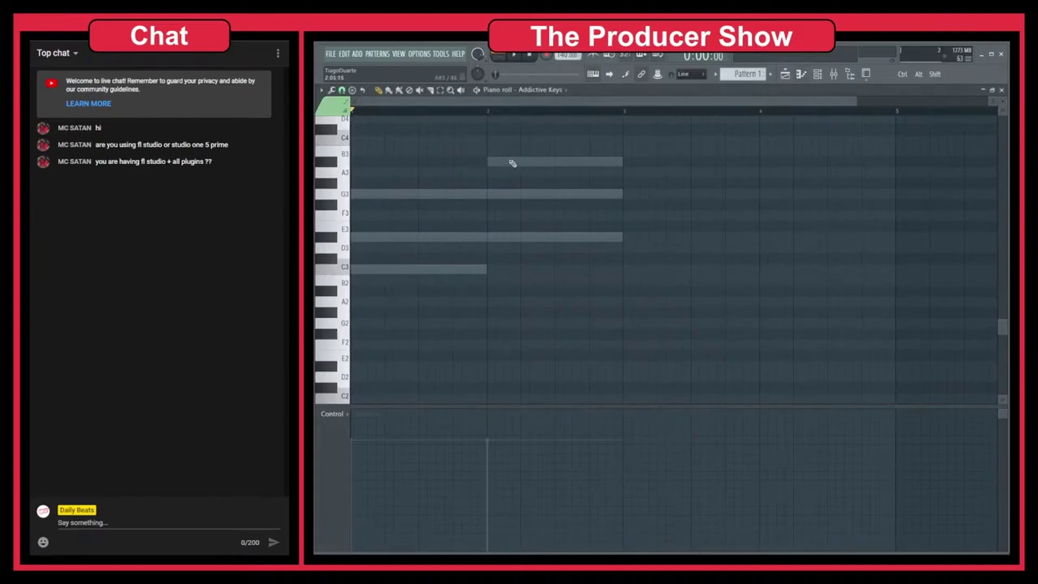
key(F6)
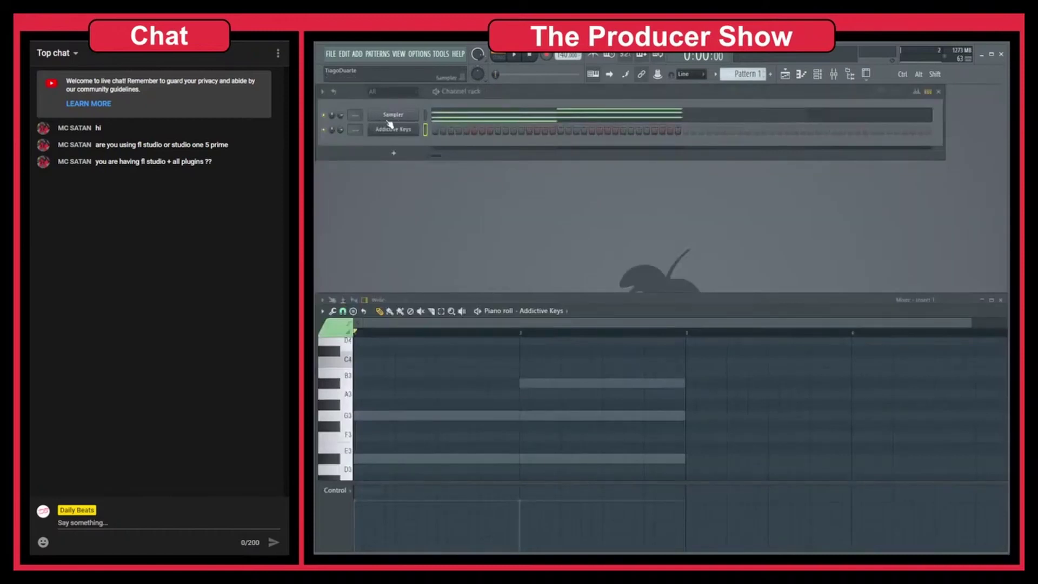
drag(620, 314, 622, 188)
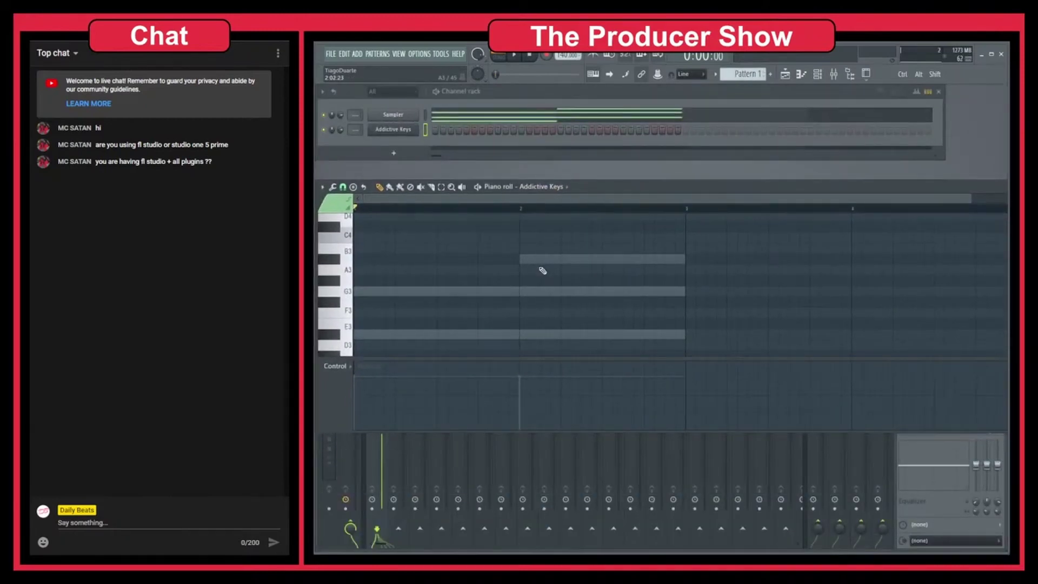
scroll(572, 274, down, 4)
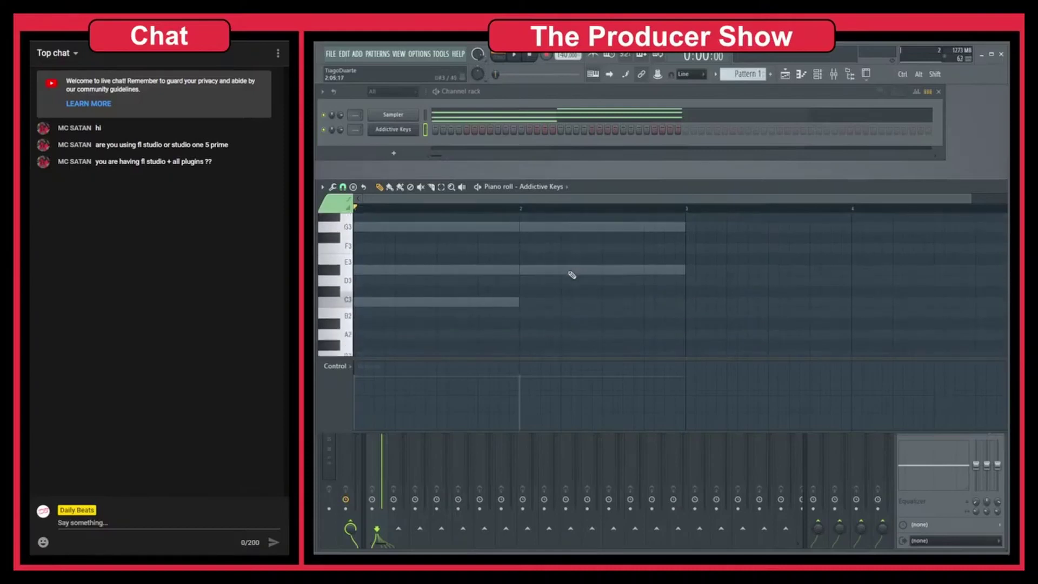
double_click(780, 189)
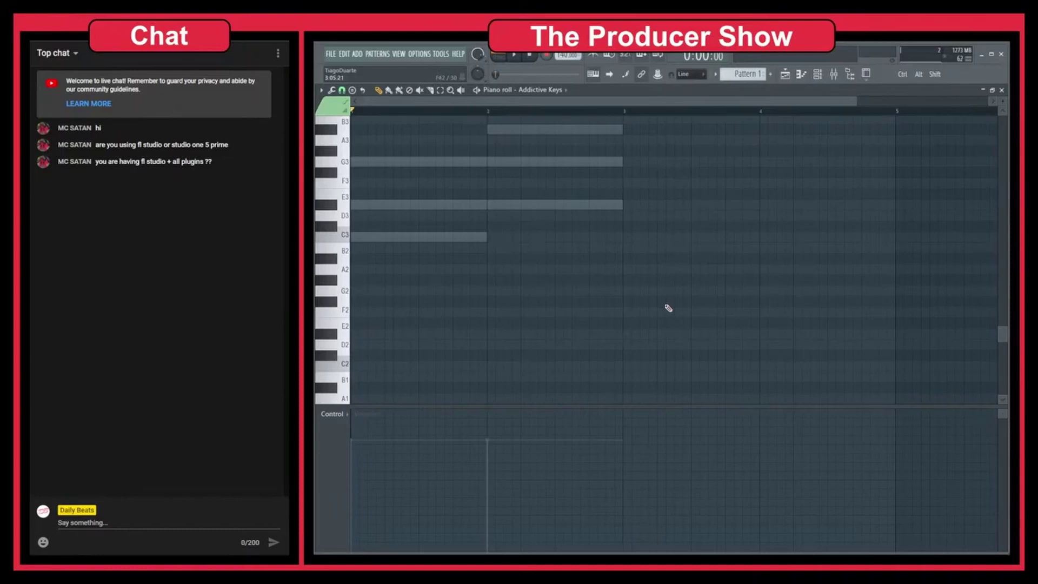
scroll(512, 322, up, 2)
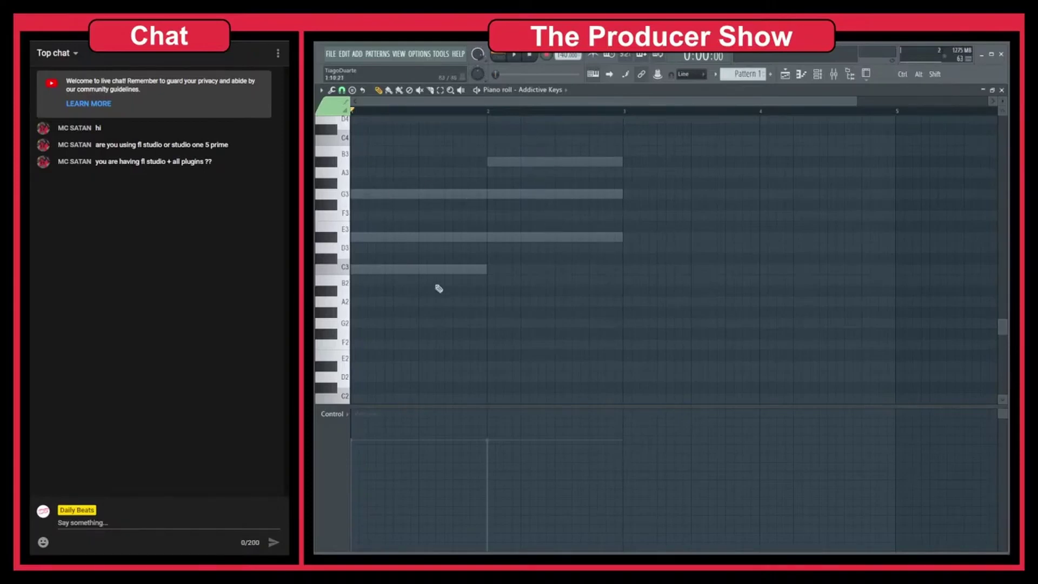
click(362, 276)
drag(488, 273, 386, 270)
click(409, 195)
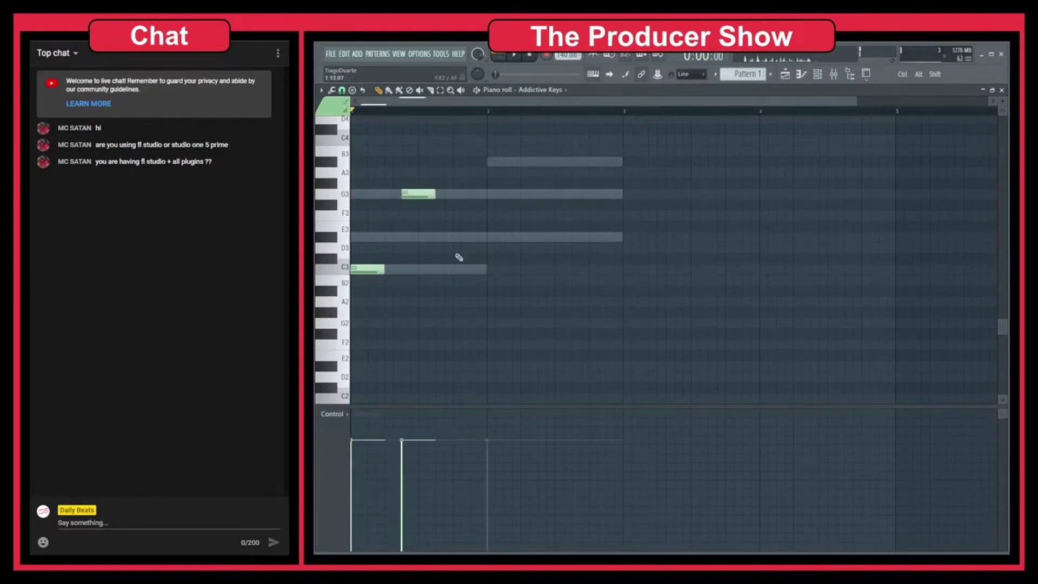
click(454, 239)
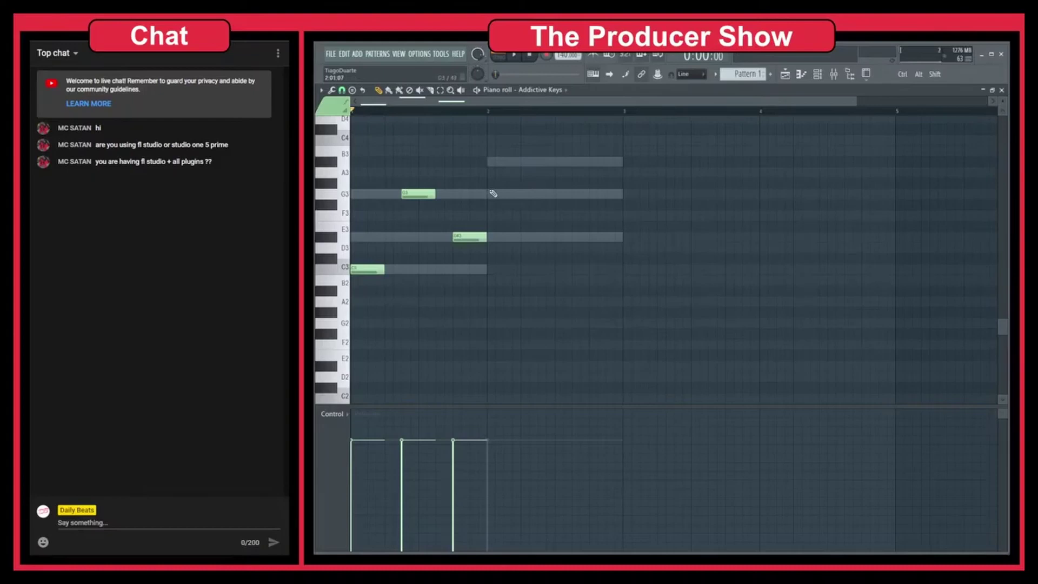
click(511, 194)
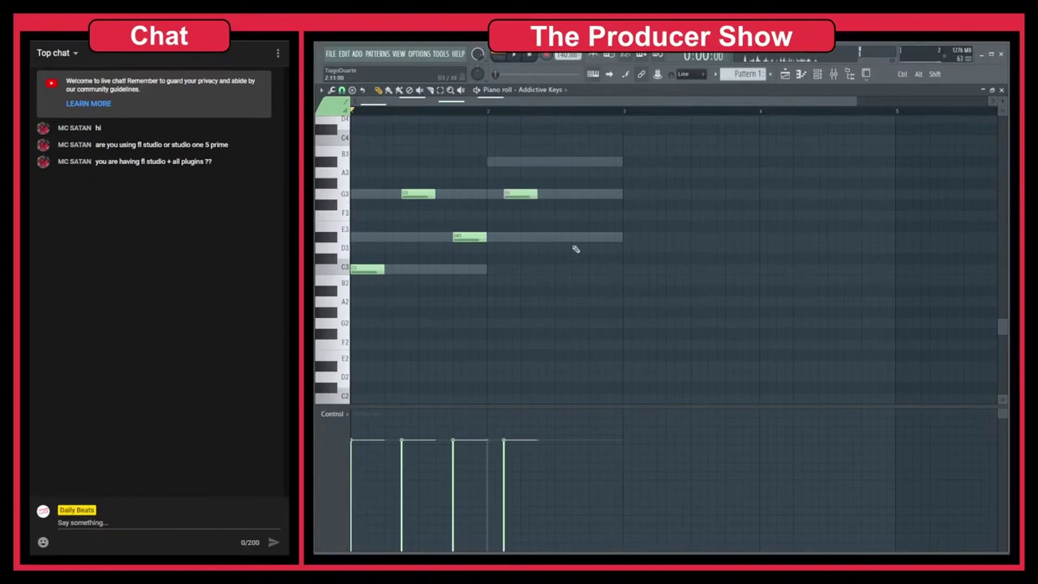
click(539, 237)
drag(577, 193, 584, 157)
click(611, 193)
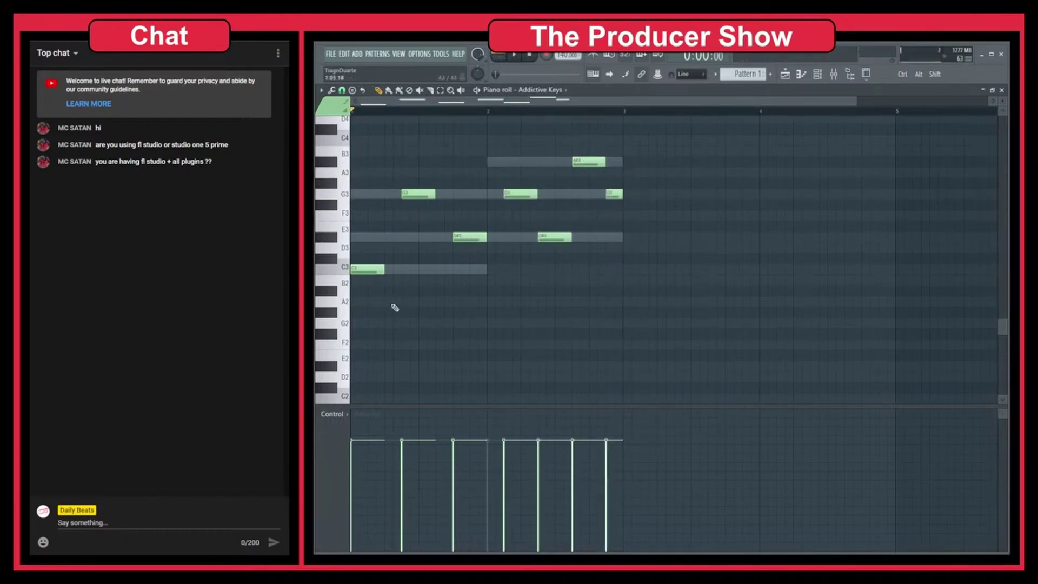
scroll(426, 257, up, 3)
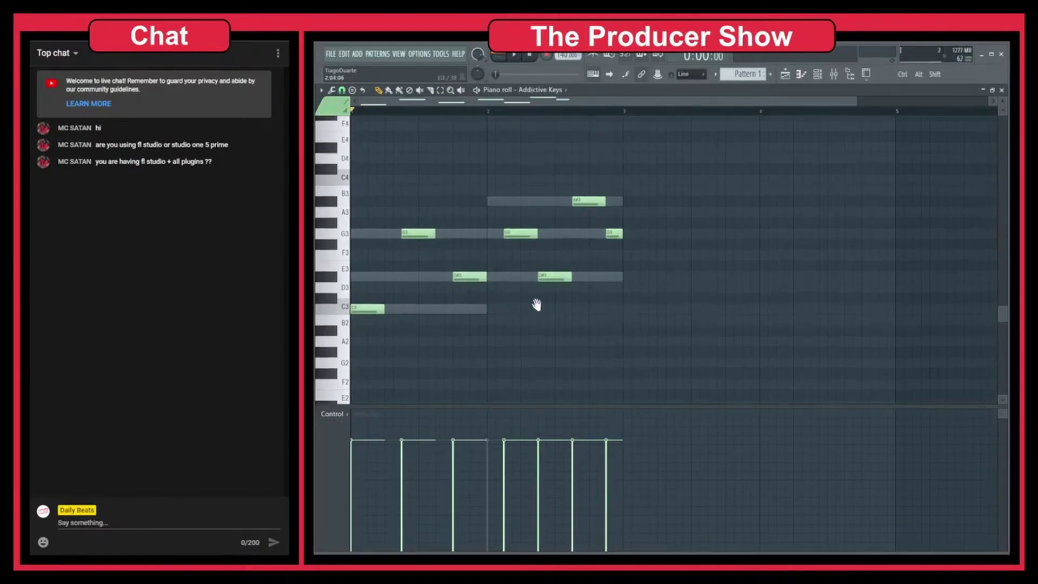
scroll(463, 301, down, 2)
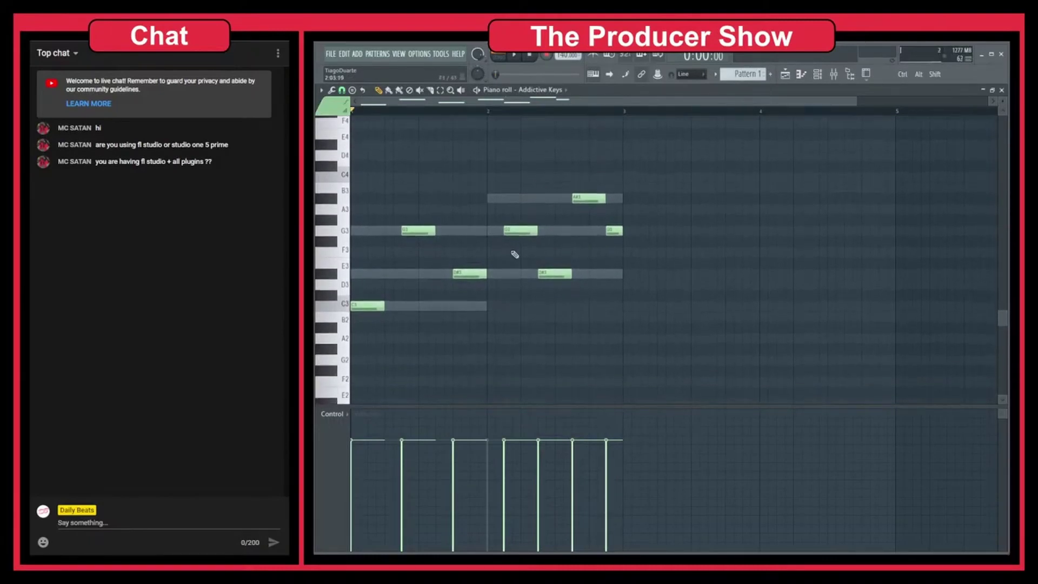
double_click(469, 234)
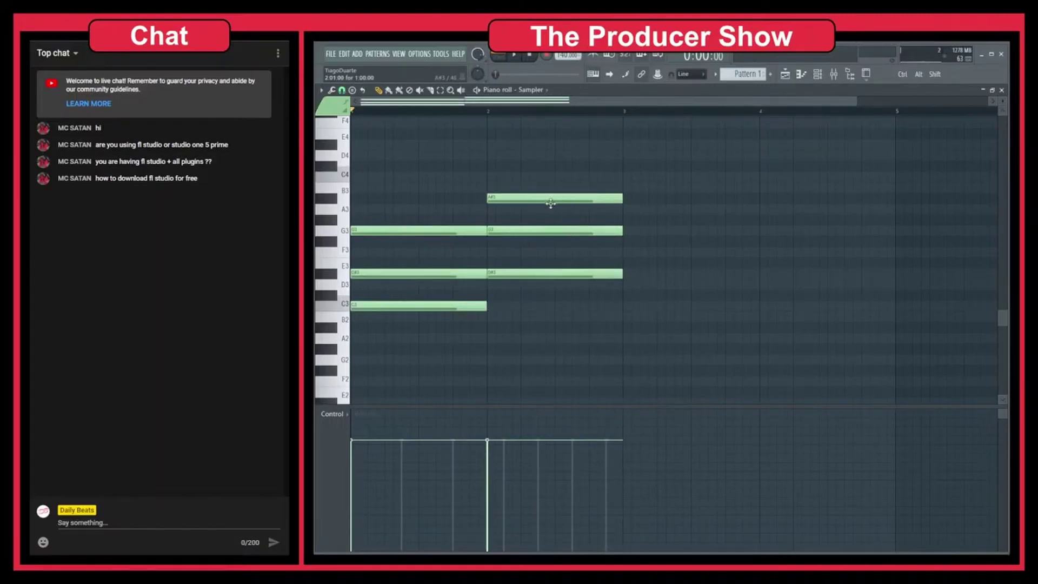
click(547, 91)
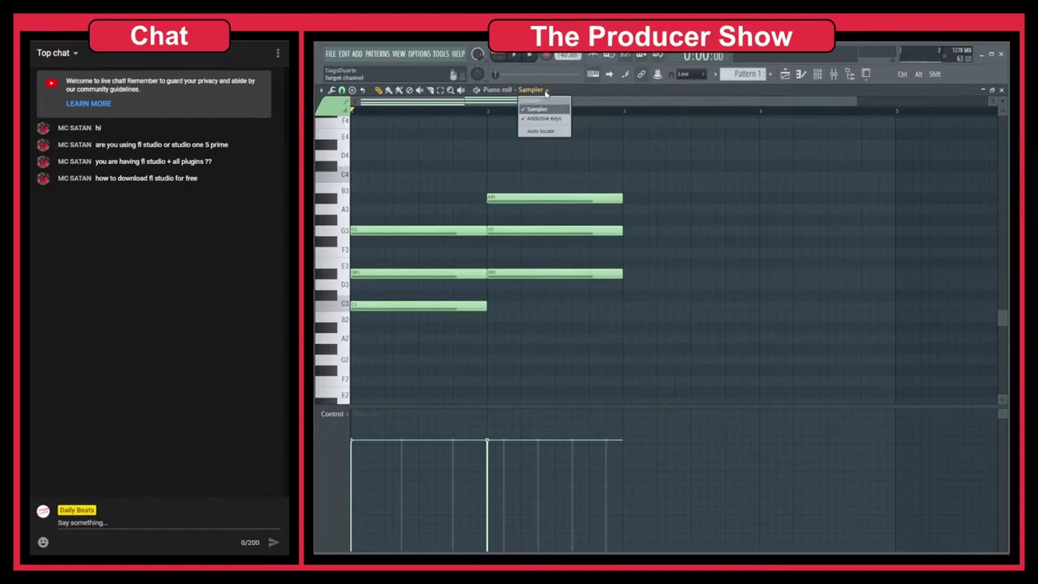
click(547, 120)
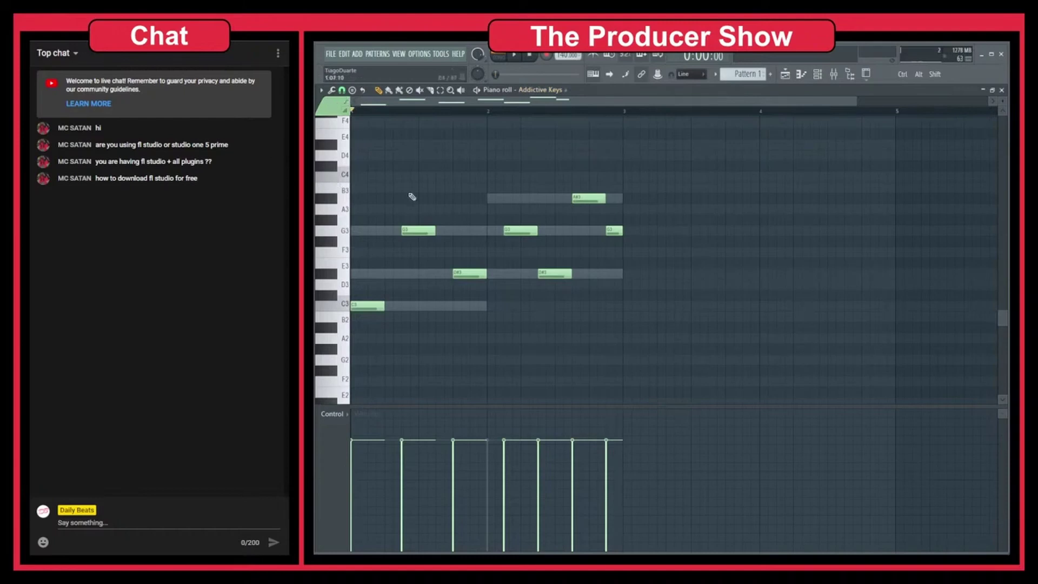
Uncheck Ghost channels in the piano roll's View options, leaving only the Addictive Keys melody visible.
click(322, 90)
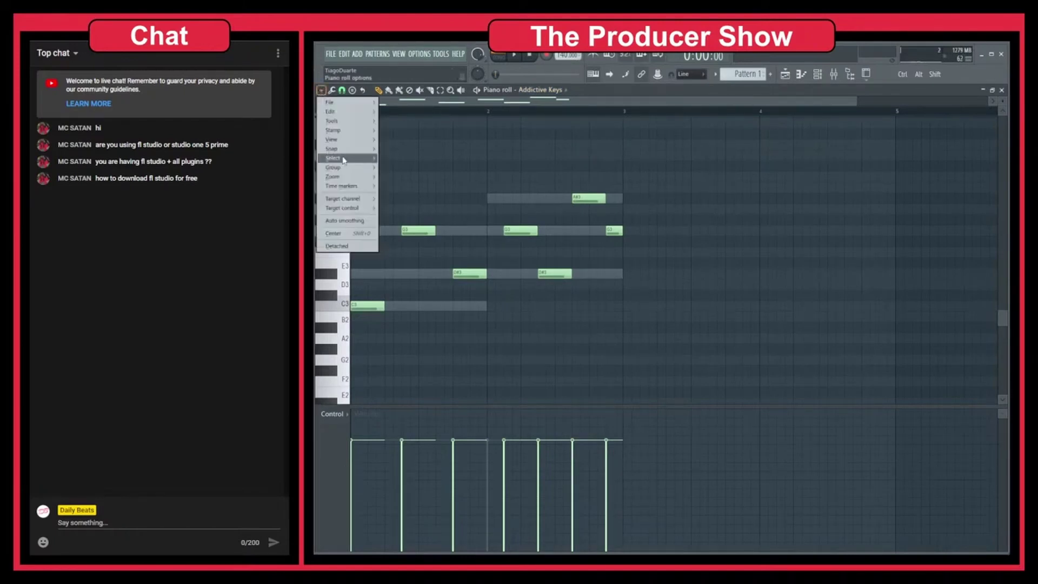
mouse_move(353, 142)
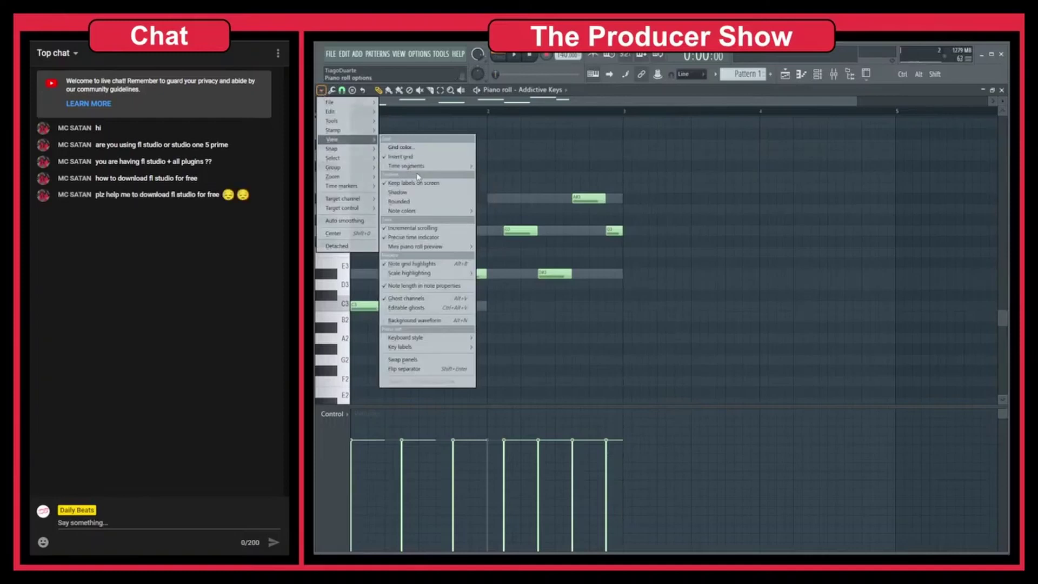
click(417, 270)
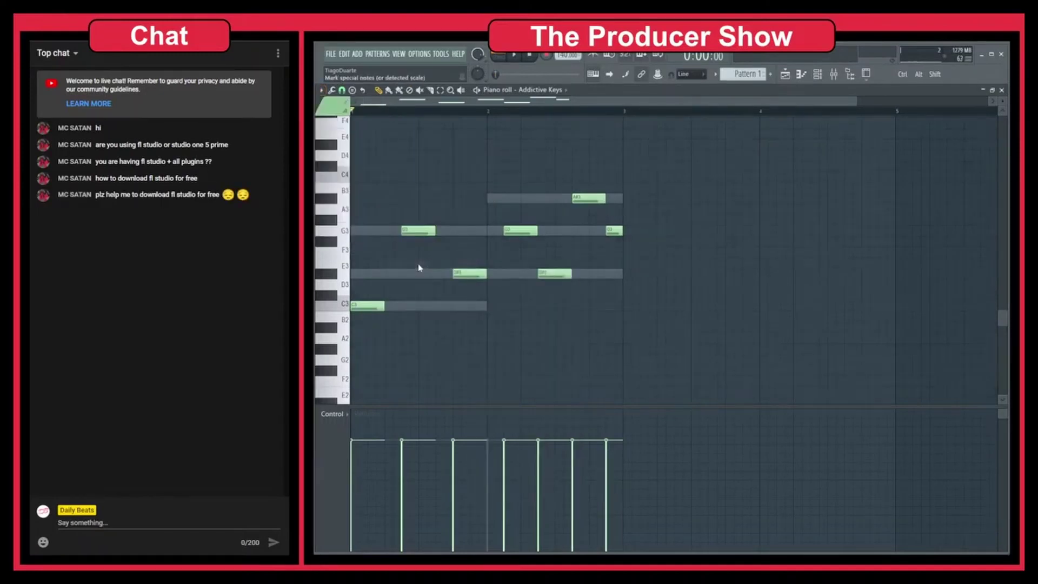
click(325, 90)
mouse_move(346, 140)
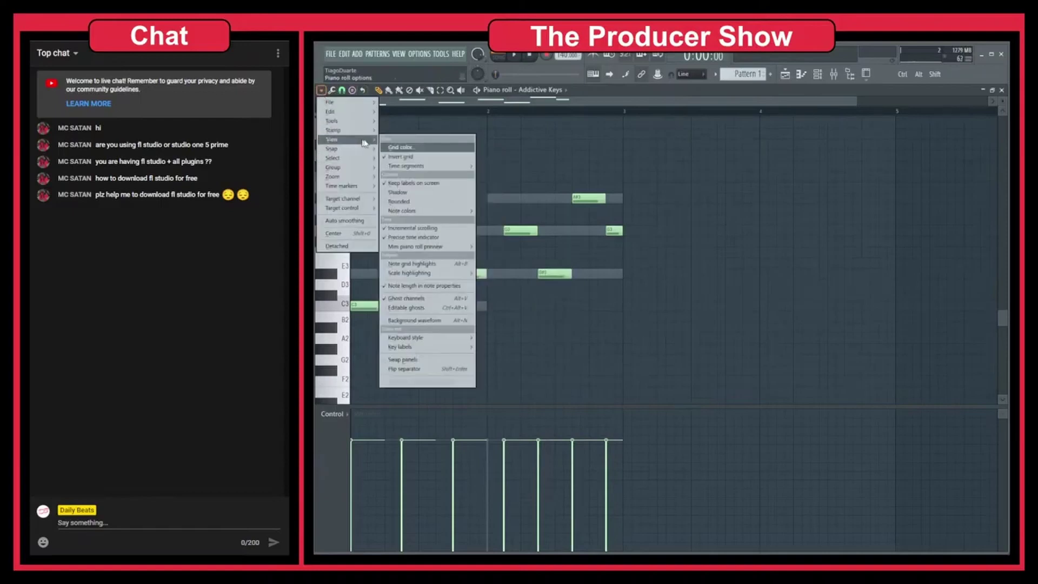
click(421, 265)
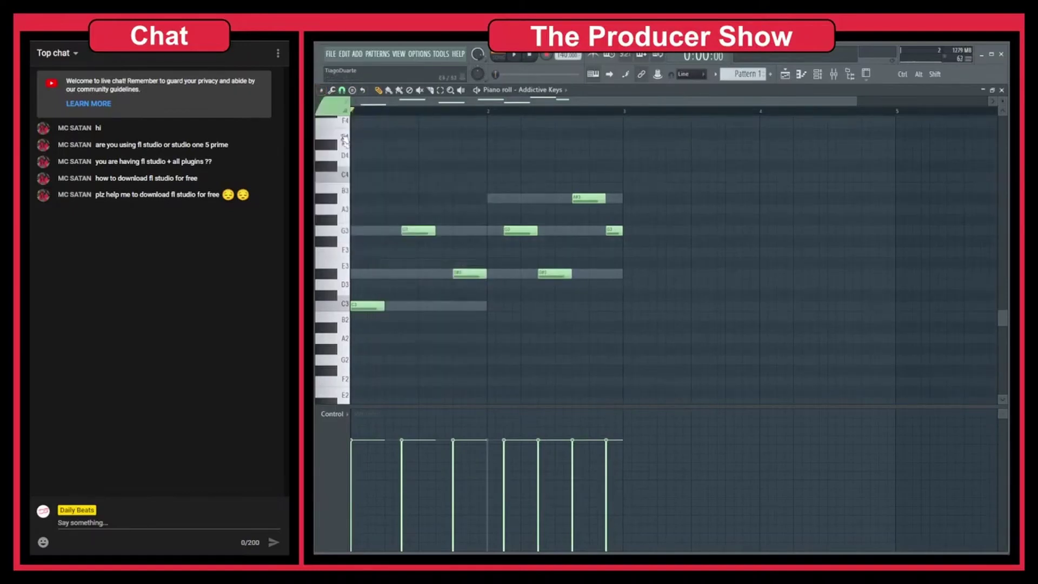
click(321, 90)
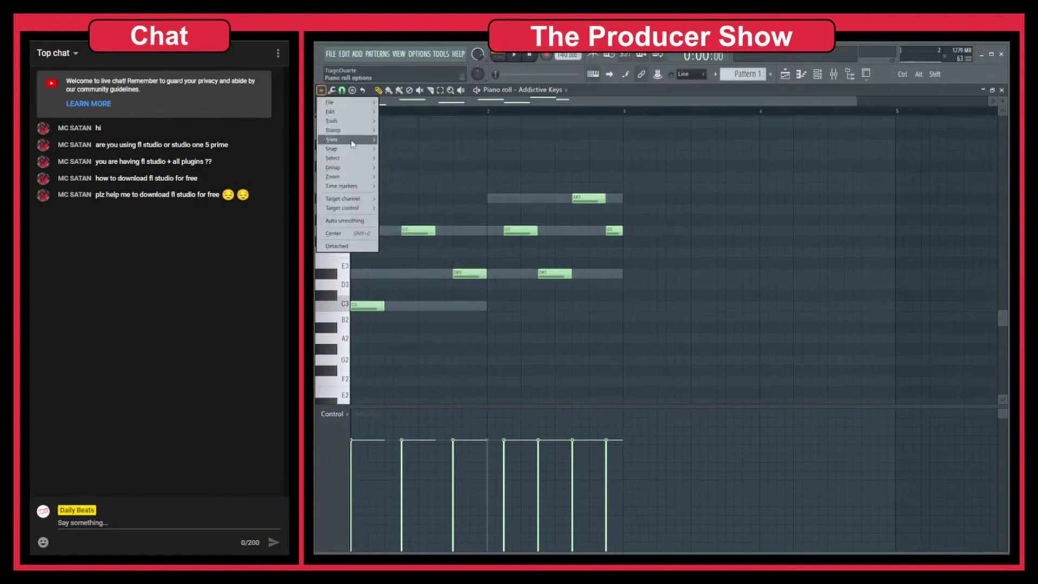
mouse_move(354, 145)
mouse_move(422, 274)
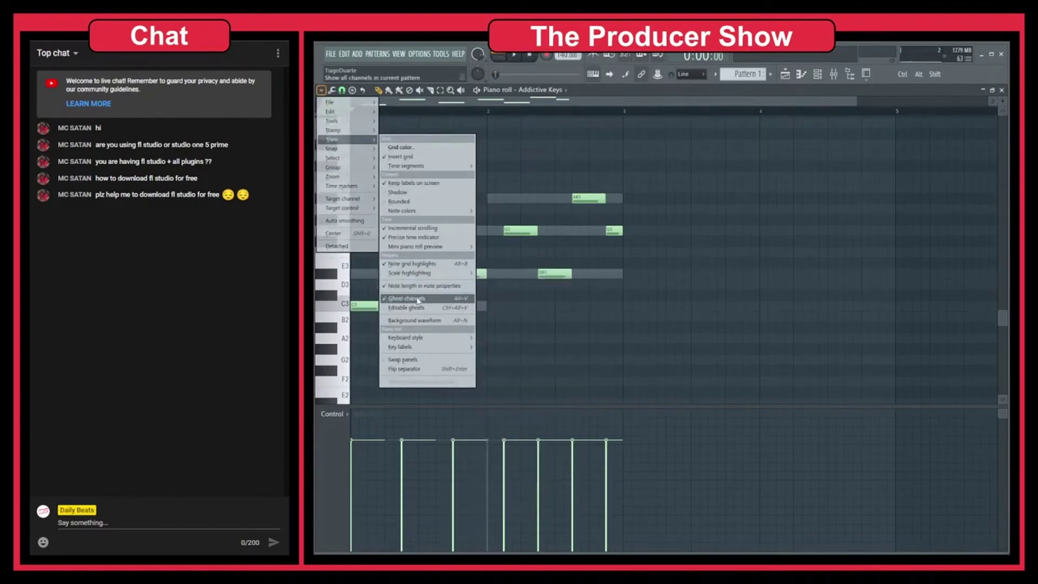
click(416, 298)
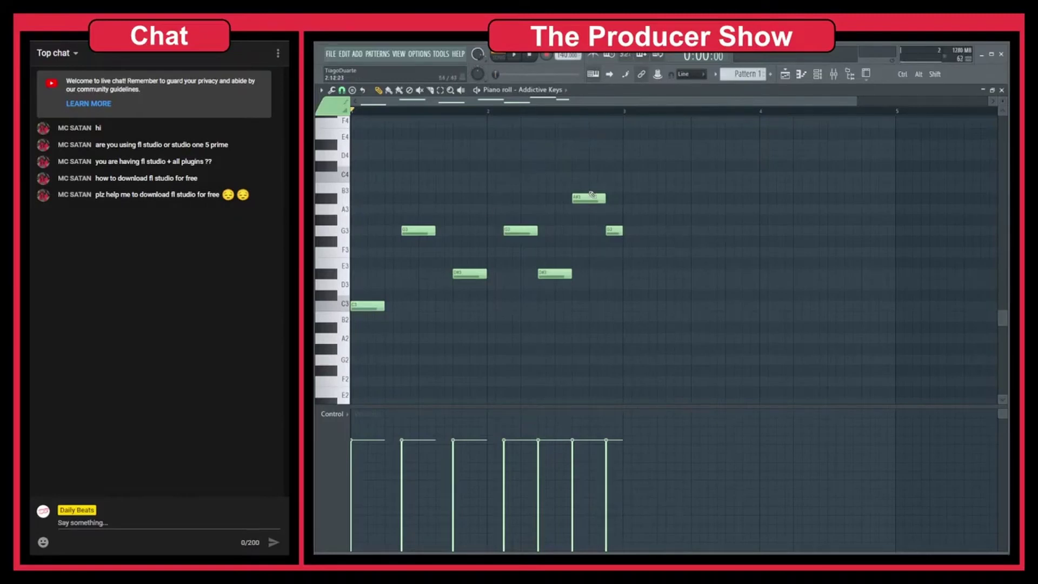
Re-enable Ghost channels under View, then select and deselect all seven melody notes.
click(332, 92)
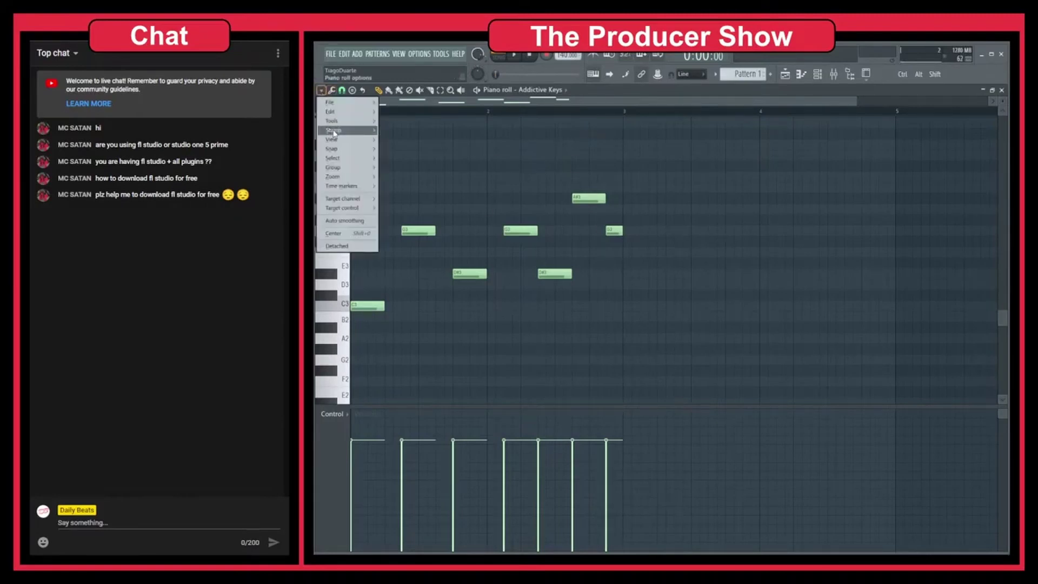
mouse_move(335, 140)
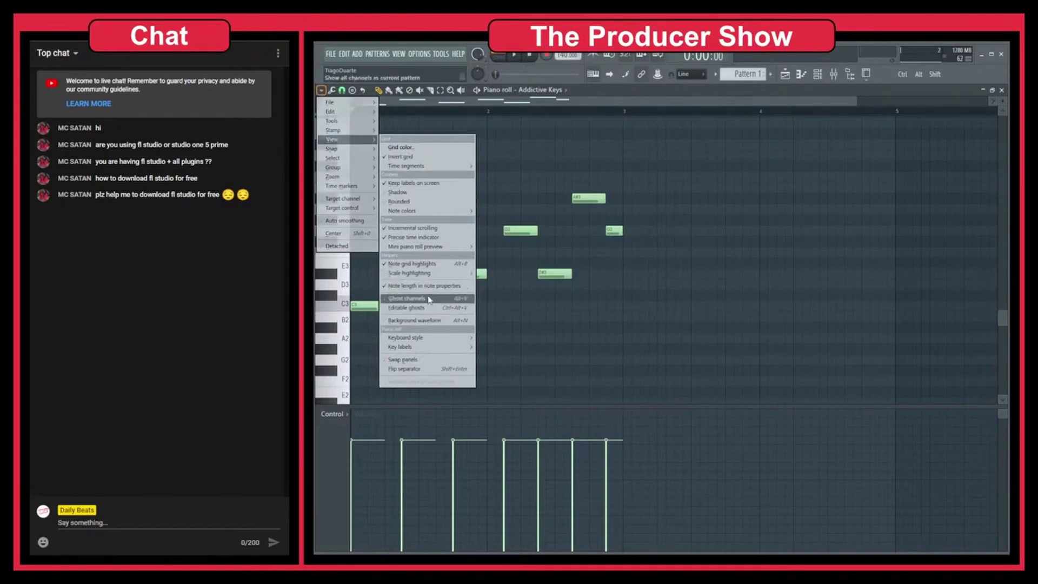
click(409, 298)
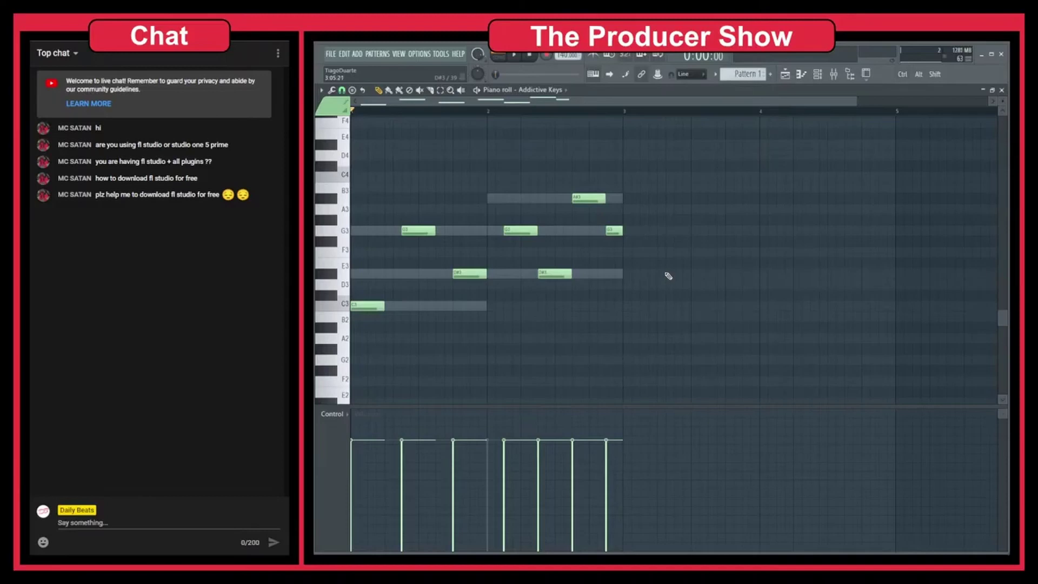
drag(664, 160, 353, 335)
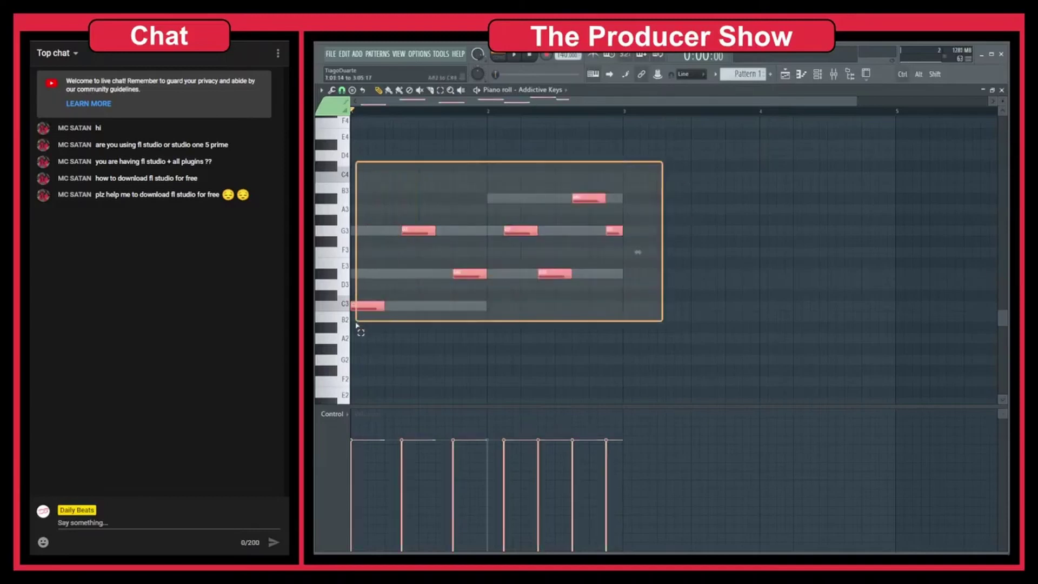
click(599, 367)
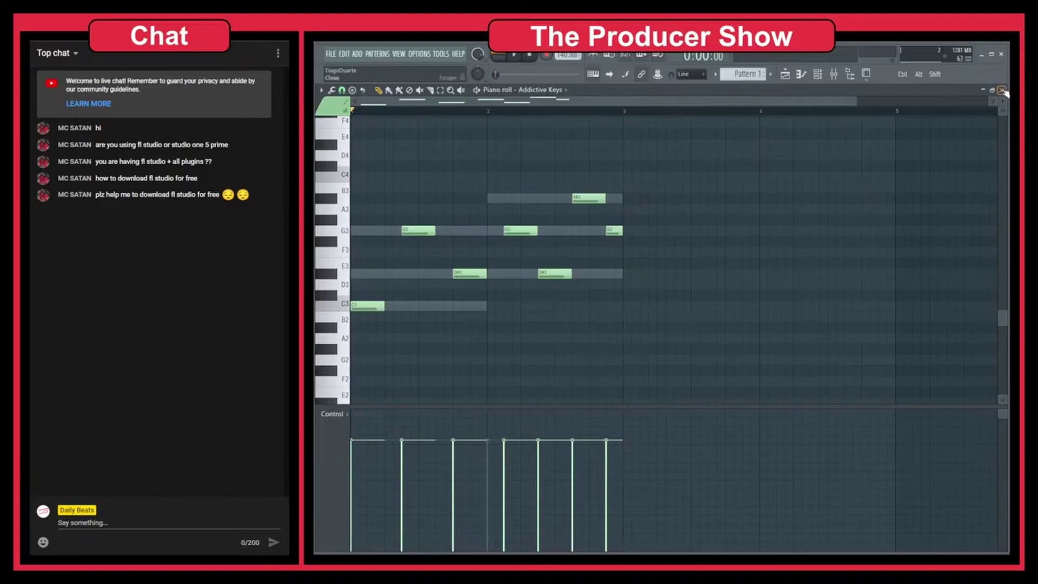